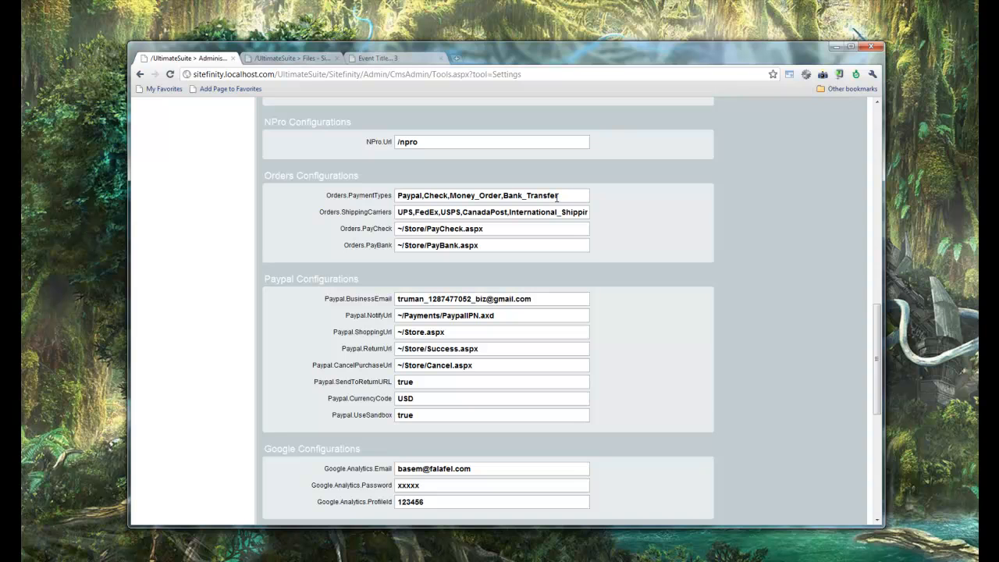
- Delete Bank_Transfer from the payment types, then undo to restore it after Money_Order
left_click_drag(560, 197, 502, 192)
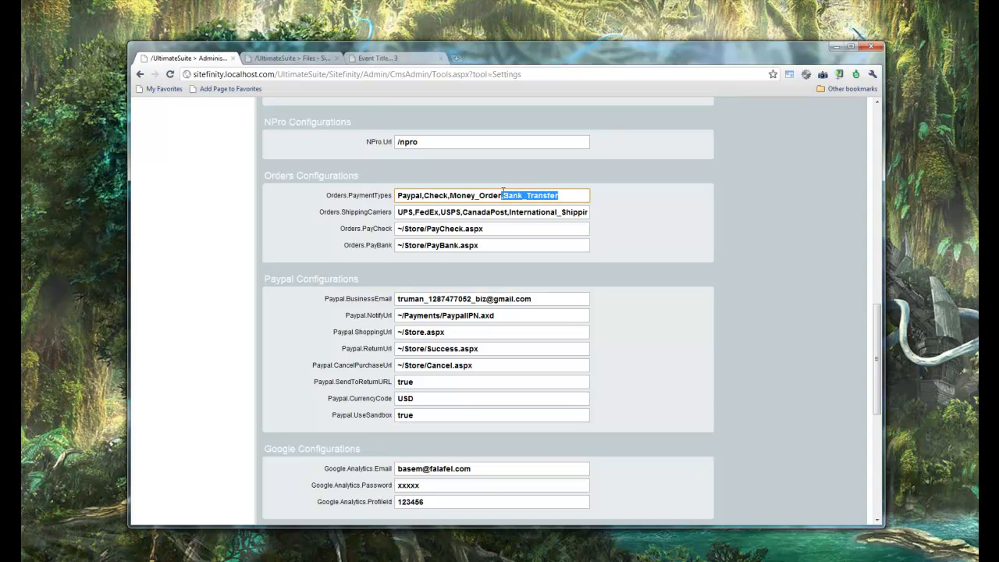
key("BackSpace")
left_click(624, 200)
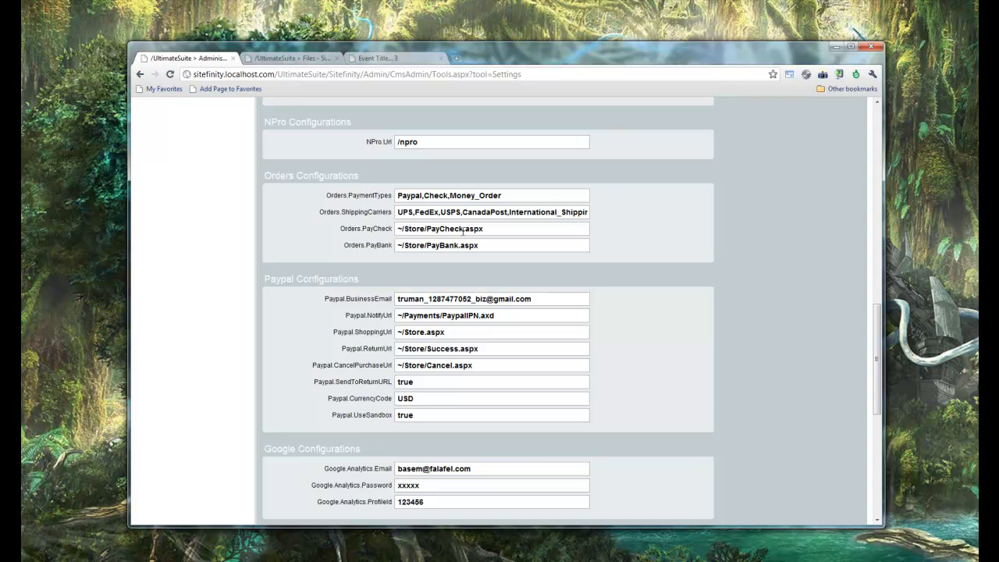
left_click(518, 197)
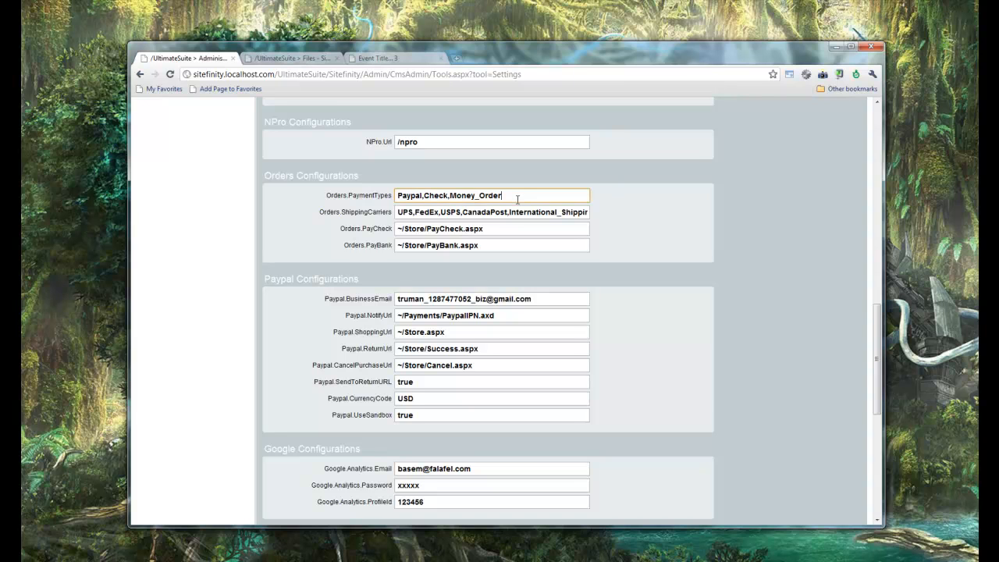
key("ctrl+z")
- Inspect the Orders.PayCheck and Orders.PayBank path values, briefly zooming the page in and out
left_click(484, 229)
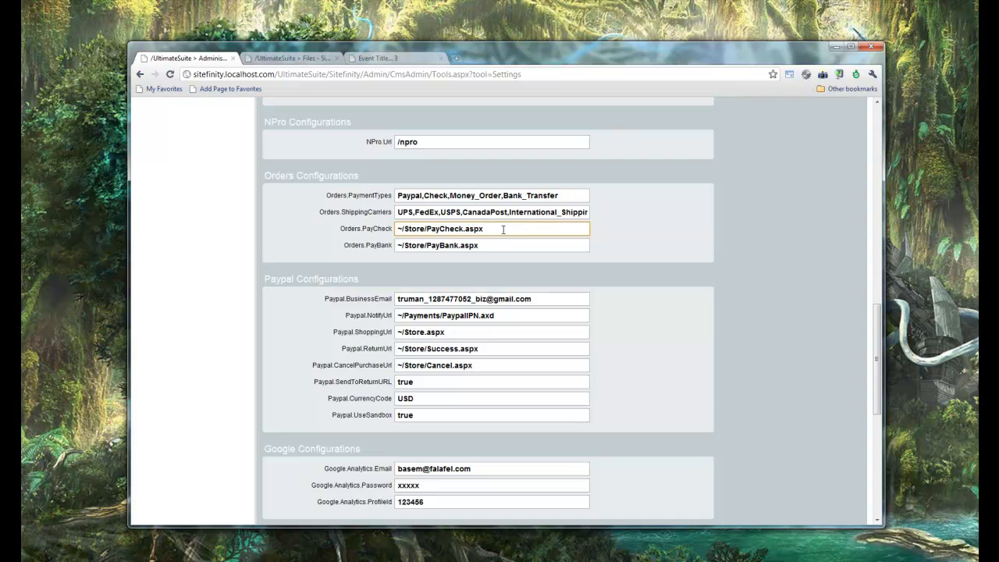
double_click(466, 244)
double_click(457, 245)
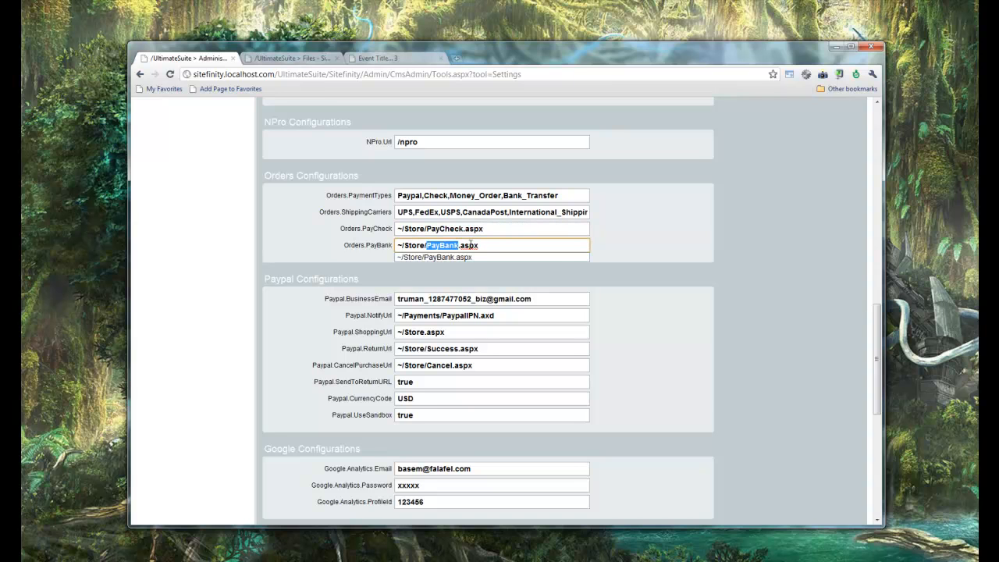
left_click(656, 264)
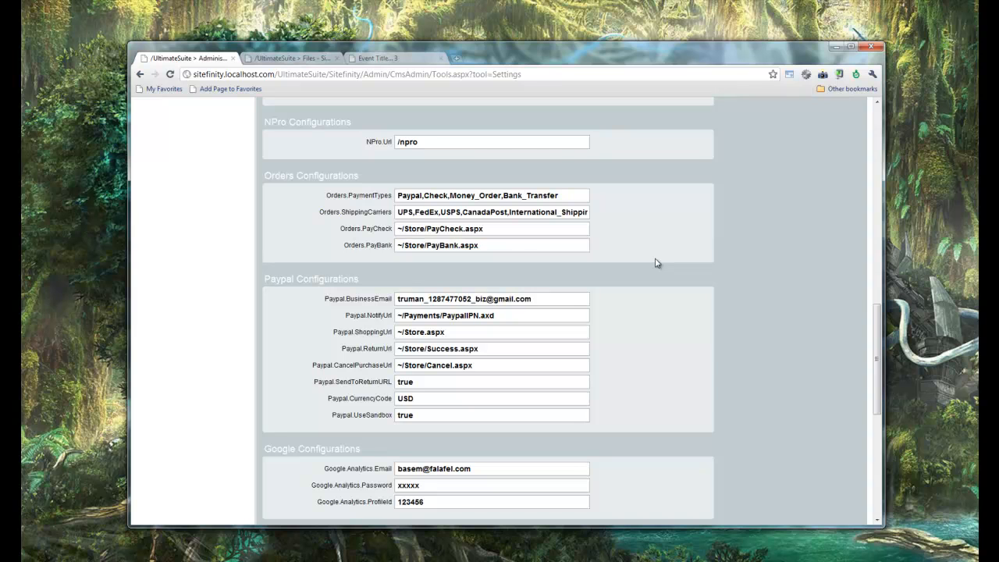
scroll(655, 263, "down", 1)
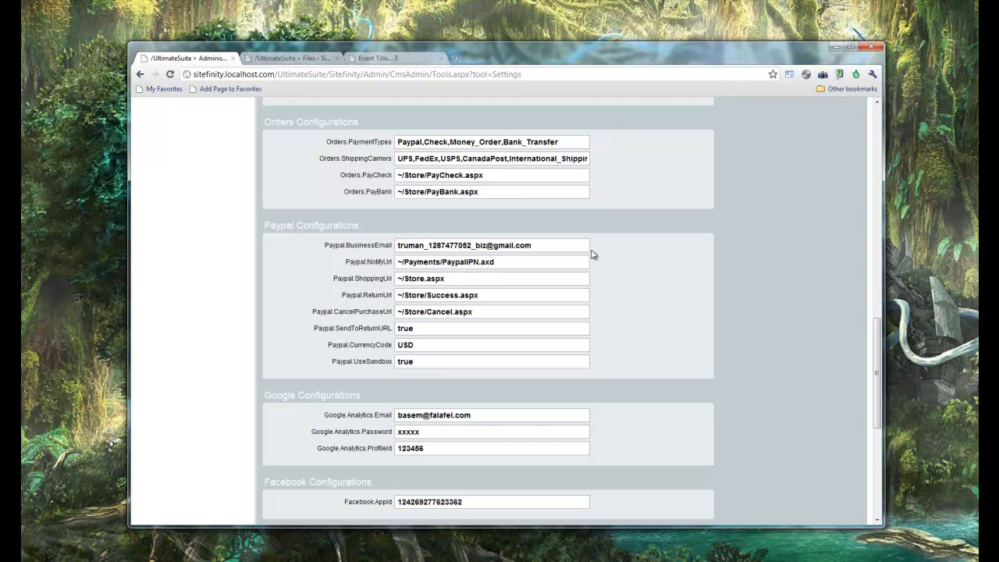
key("ctrl+plus")
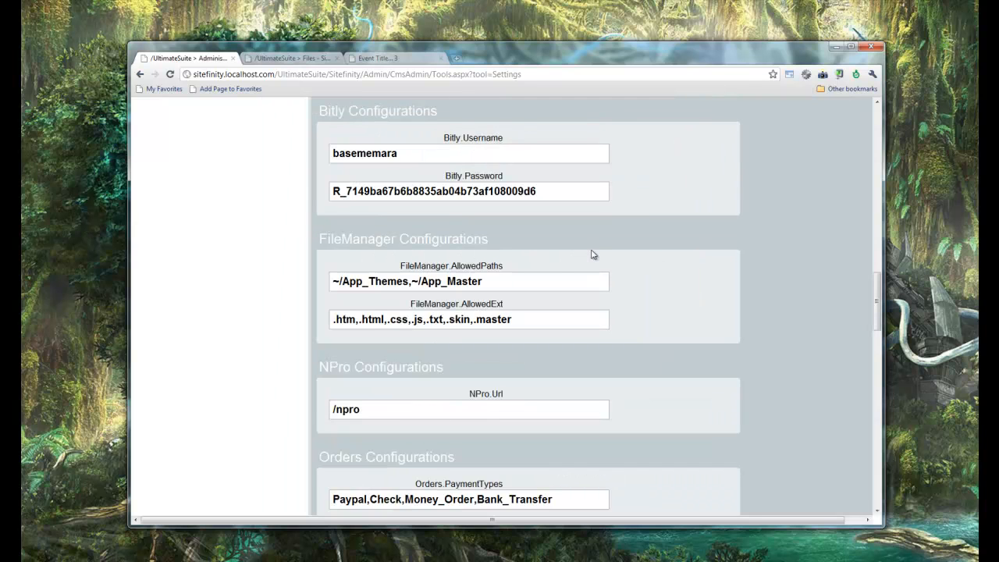
key("ctrl+minus")
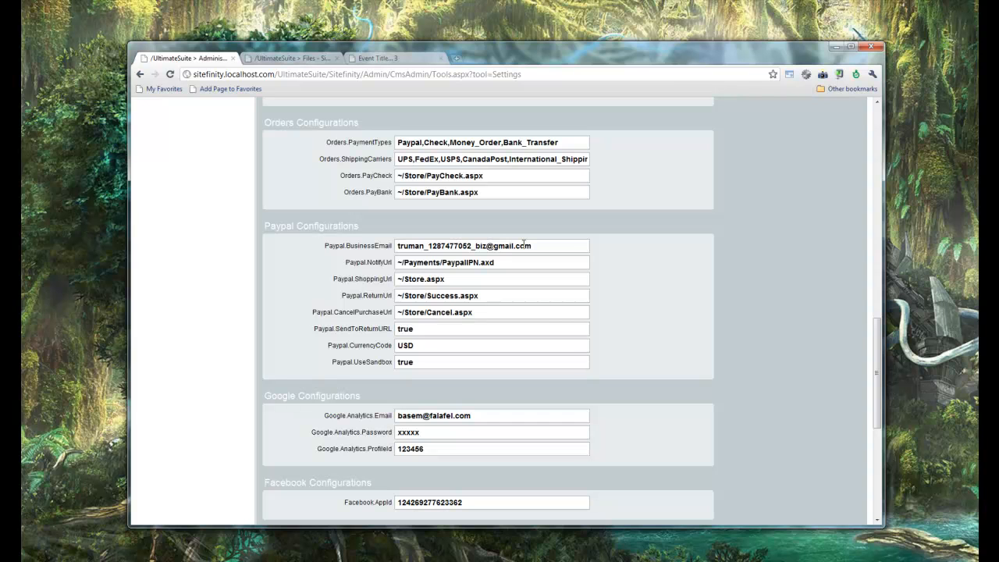
- Examine the PaypalIPN part of the Paypal.NotifyUrl value
left_click(488, 265)
double_click(466, 263)
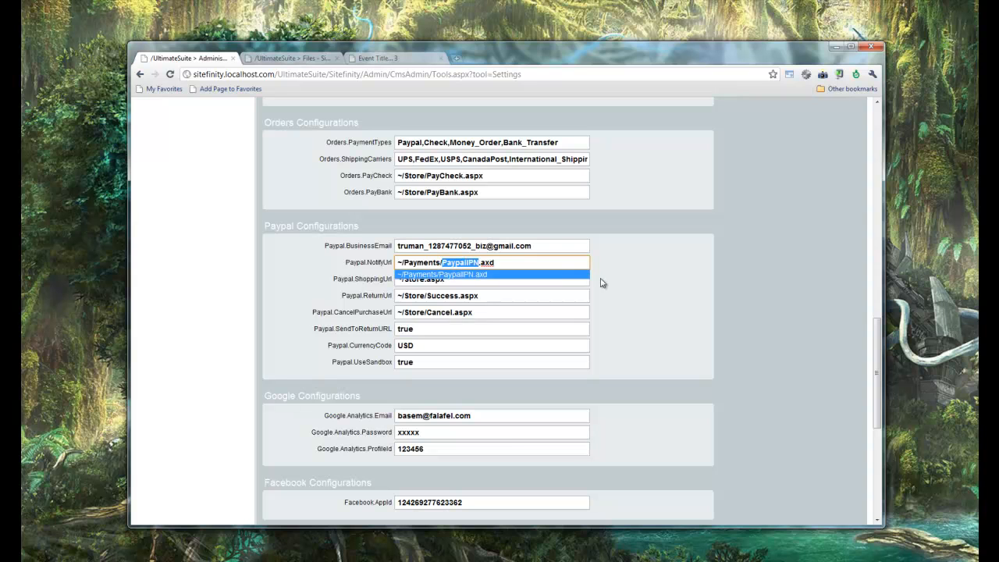
left_click(632, 285)
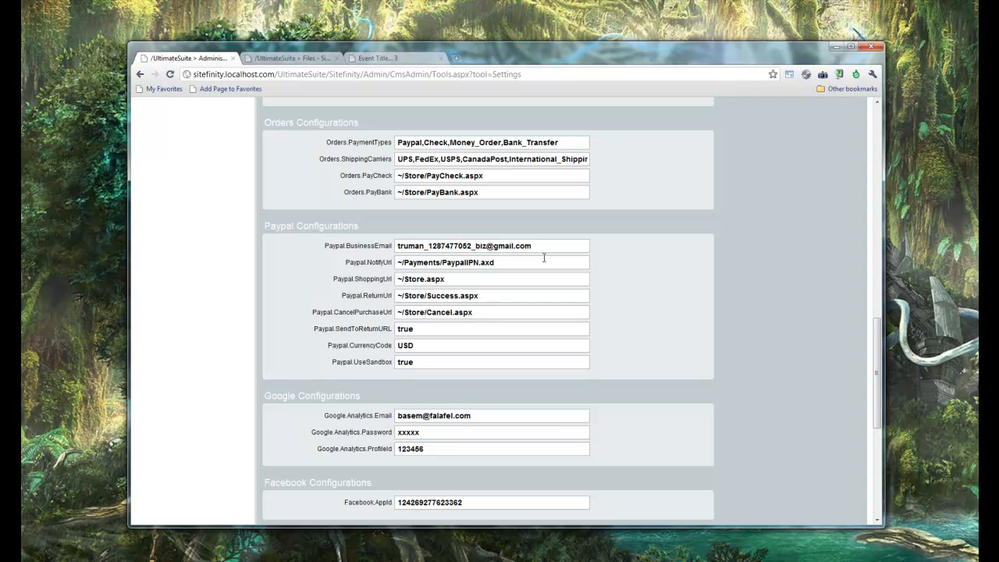
double_click(477, 263)
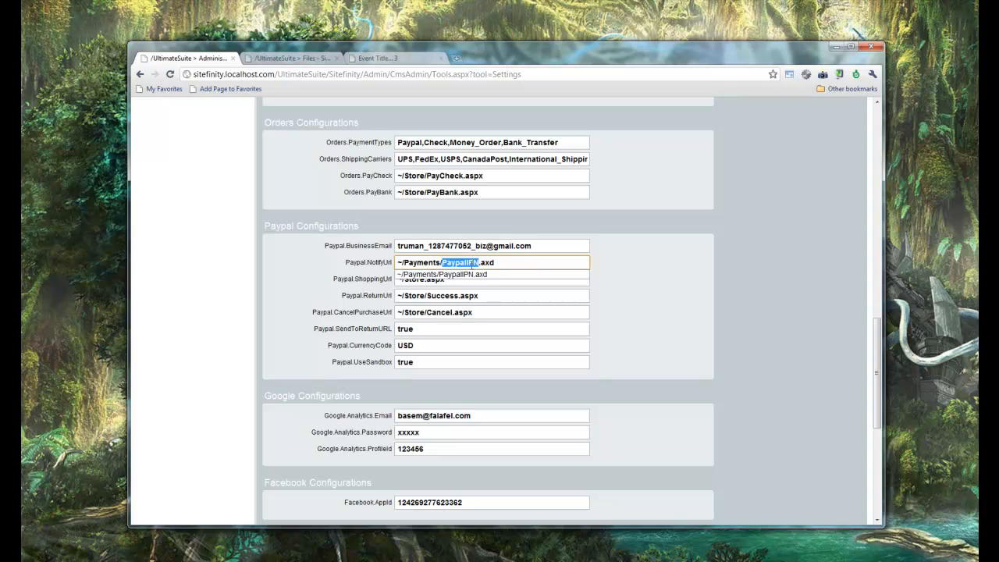
left_click(658, 289)
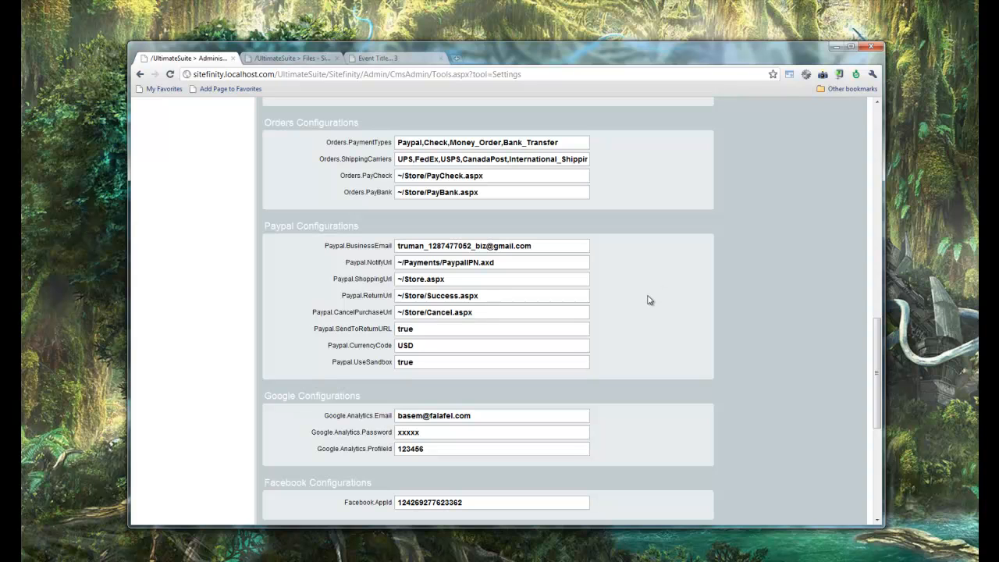
- Review the Paypal.ShoppingUrl (Store, aspx) and Paypal.ReturnUrl (Success) values
double_click(506, 278)
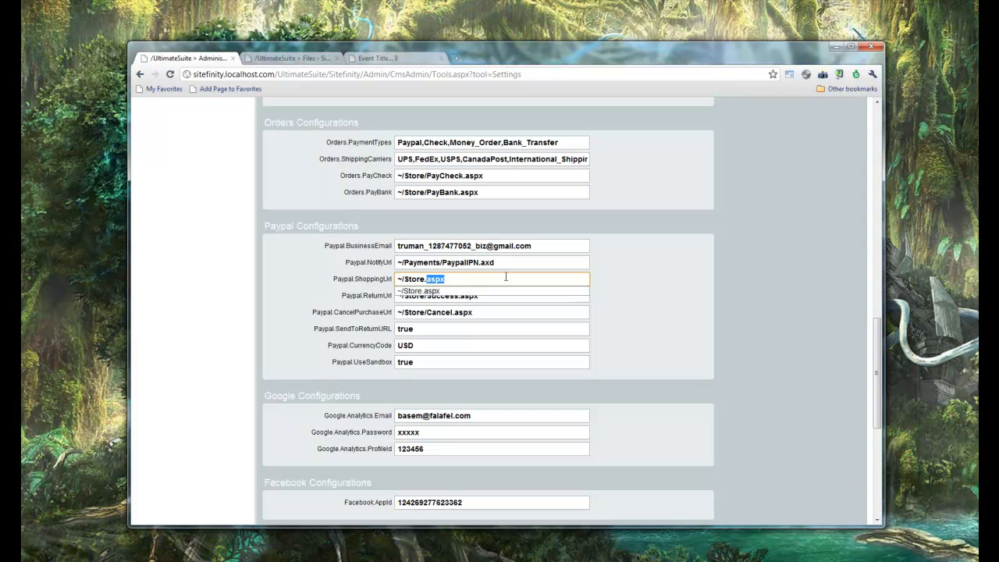
left_click(661, 282)
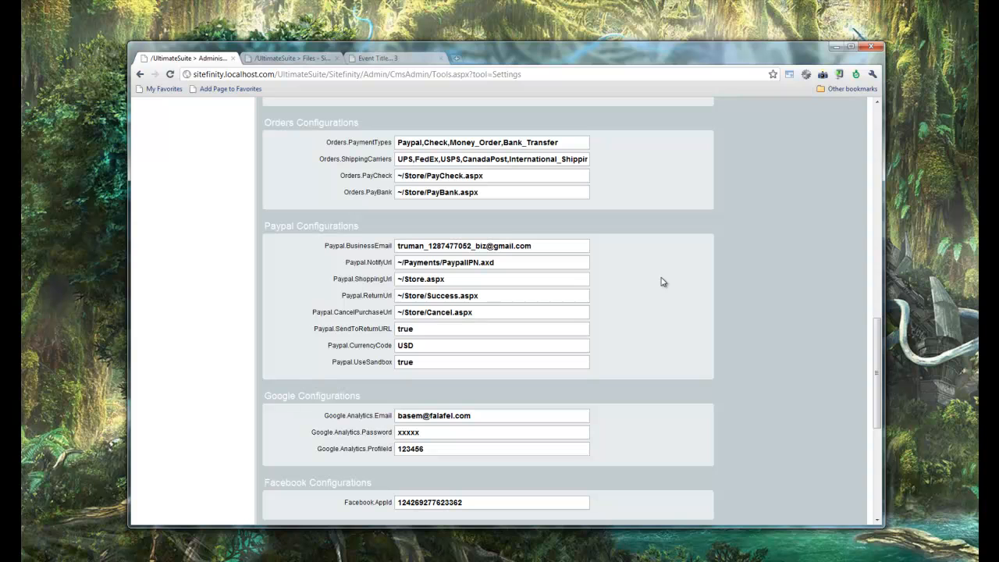
double_click(417, 280)
left_click(676, 290)
double_click(454, 295)
left_click(691, 347)
- Check the SendToReturnURL, Paypal.CurrencyCode and Paypal.UseSandbox (true) values
left_click(429, 332)
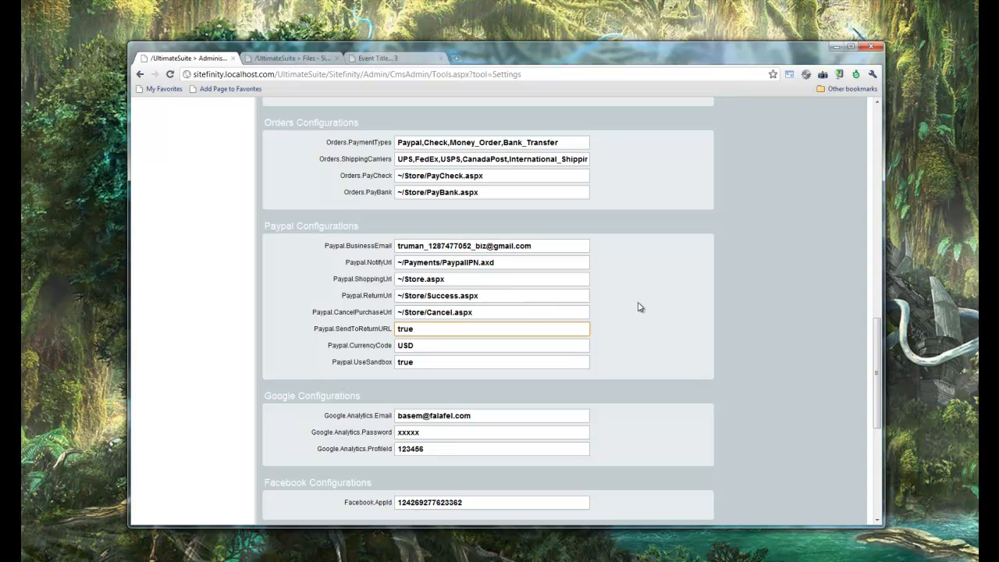
left_click(507, 344)
double_click(552, 361)
left_click(662, 337)
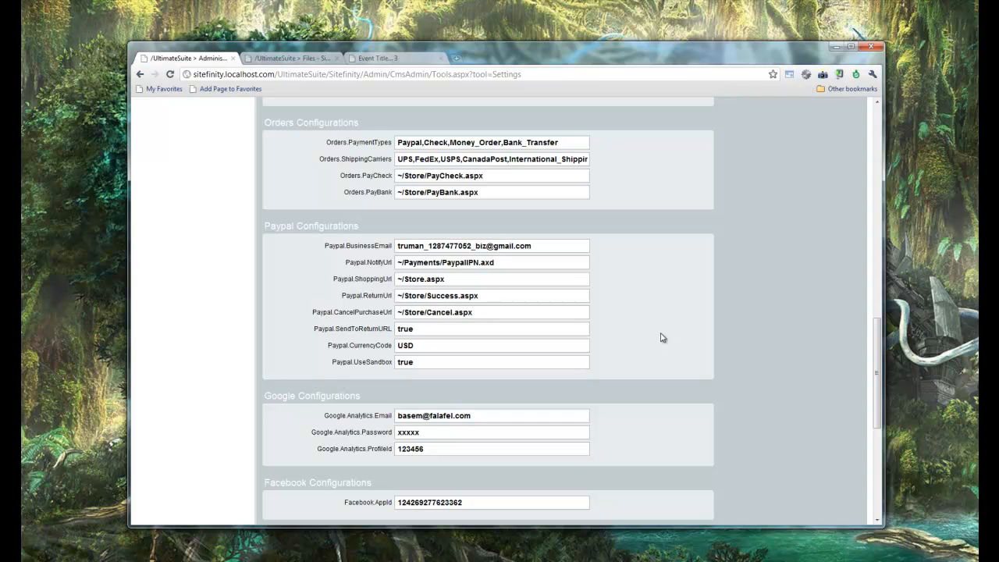
- Check the Paypal business email and UseSandbox values, then scroll down to the Facebook Users table
left_click(547, 242)
double_click(547, 242)
left_click(647, 245)
double_click(427, 362)
left_click(722, 360)
scroll(722, 360, "down", 3)
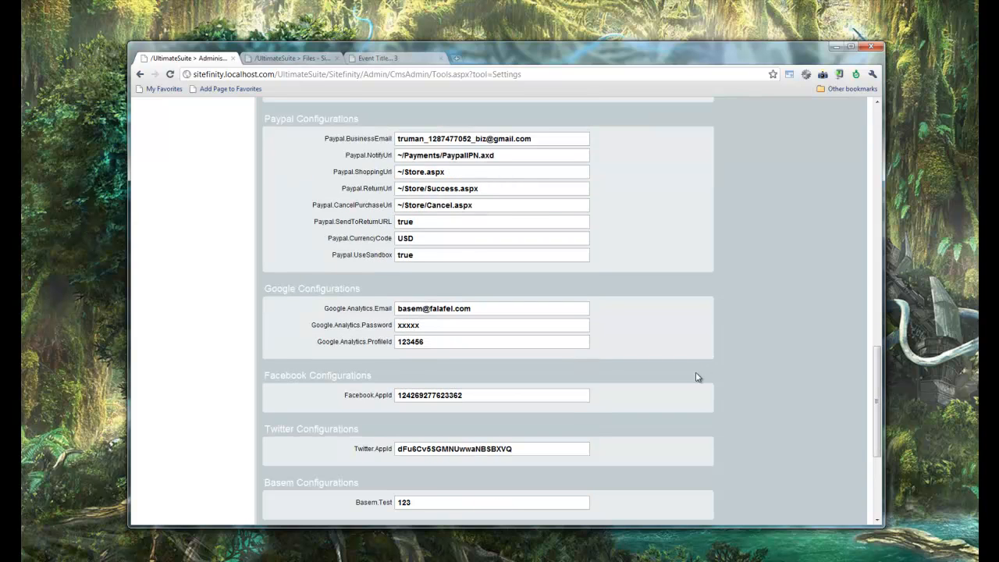
scroll(697, 377, "down", 3)
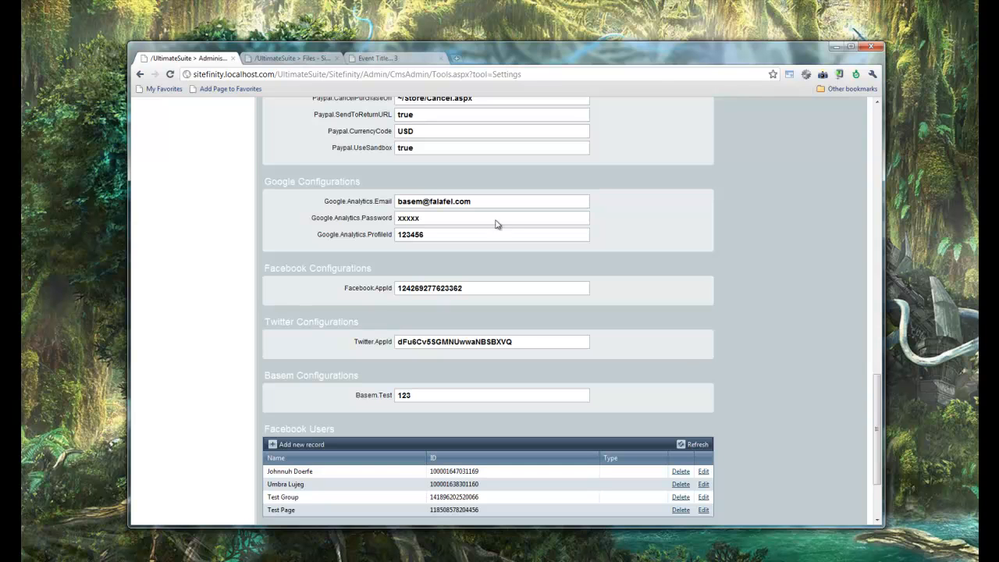
- Go to the admin Dashboard and scroll to the My web traffic panel showing 403 Forbidden
left_click(303, 60)
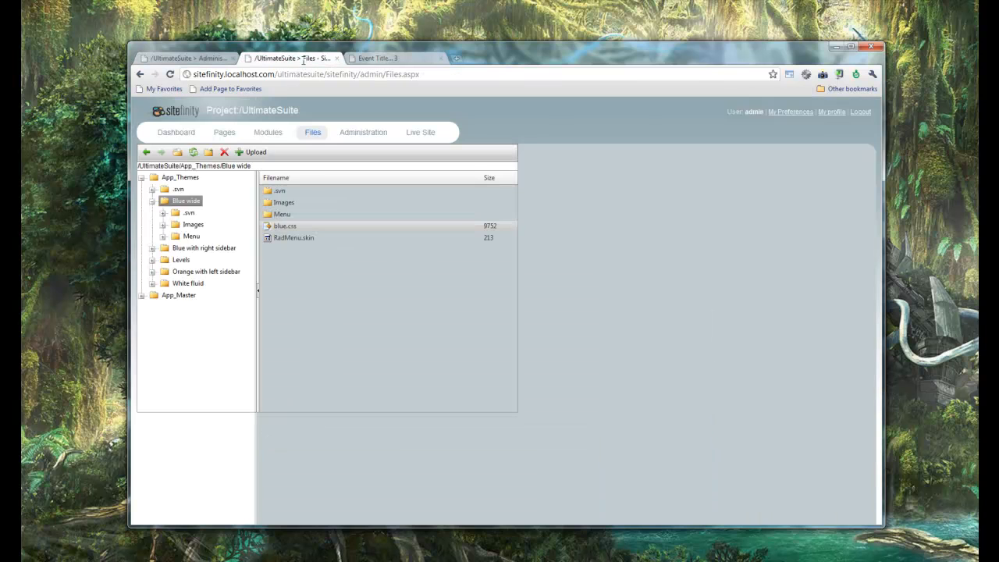
left_click(192, 132)
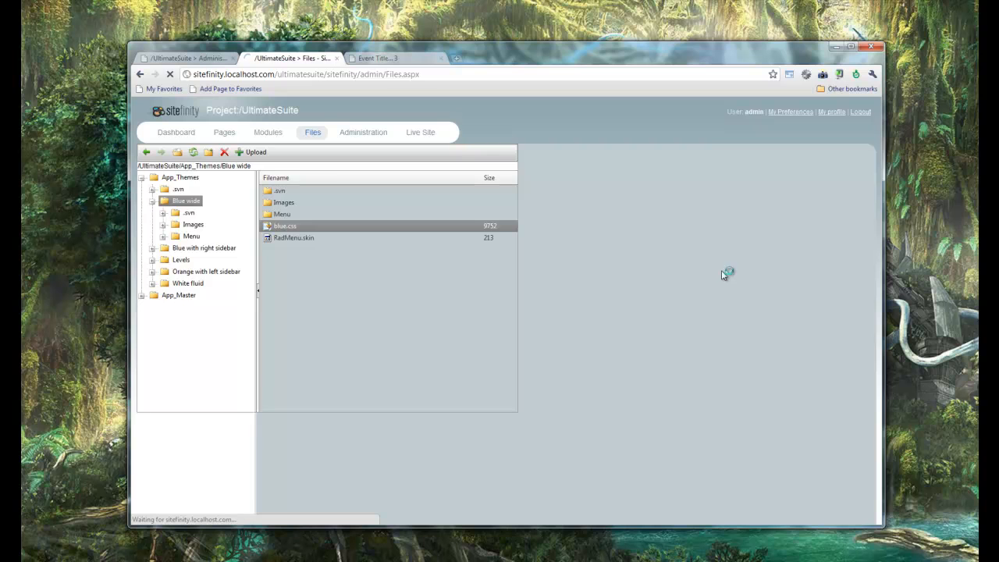
scroll(662, 306, "down", 3)
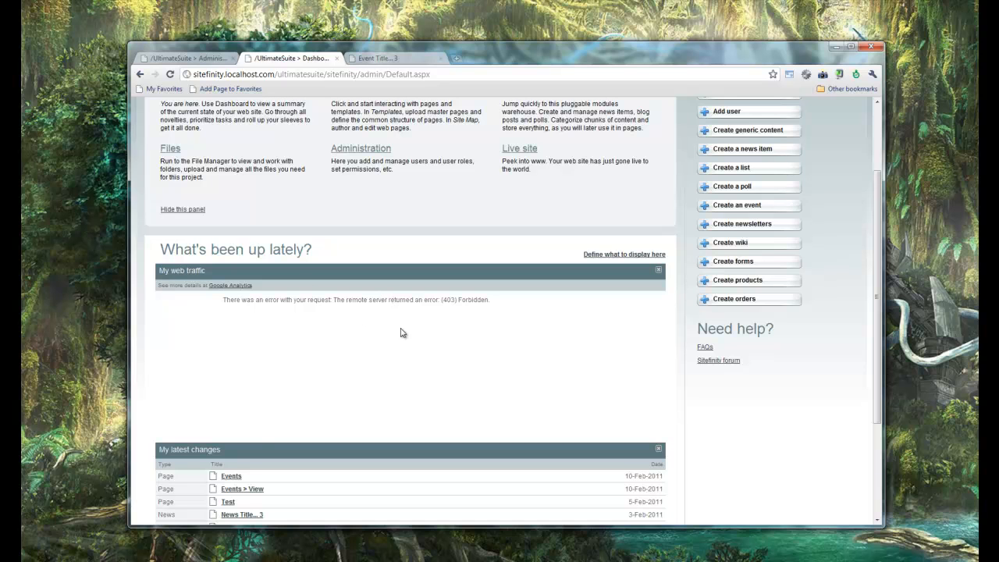
- Back on Settings, replace the Google Analytics password value with the account password
left_click(186, 66)
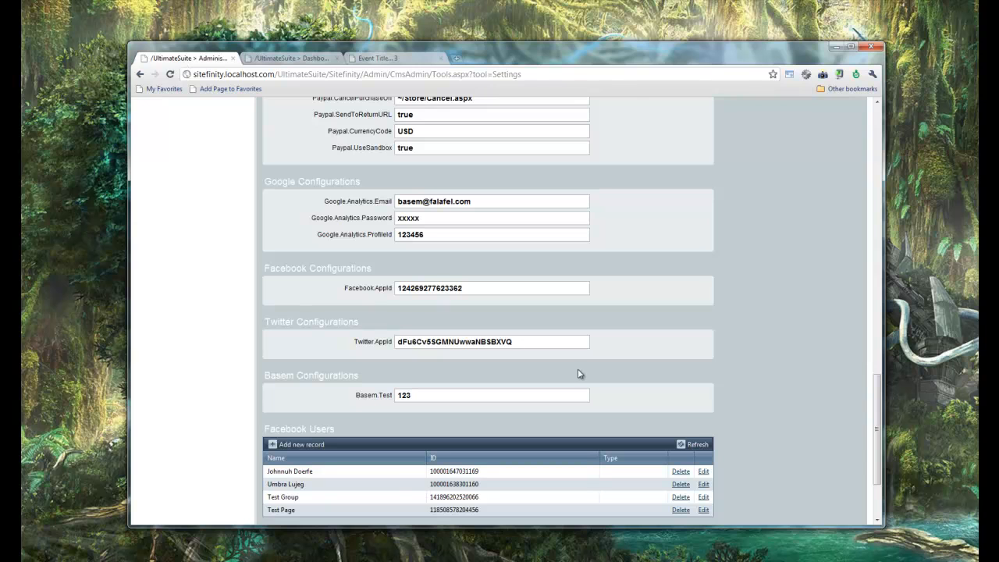
left_click(460, 214)
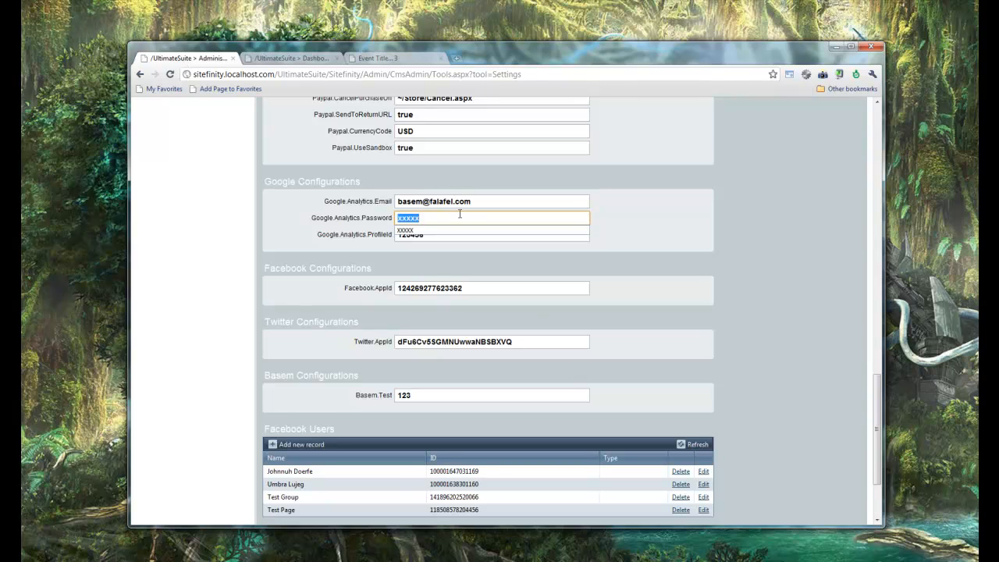
left_click_drag(479, 202, 408, 188)
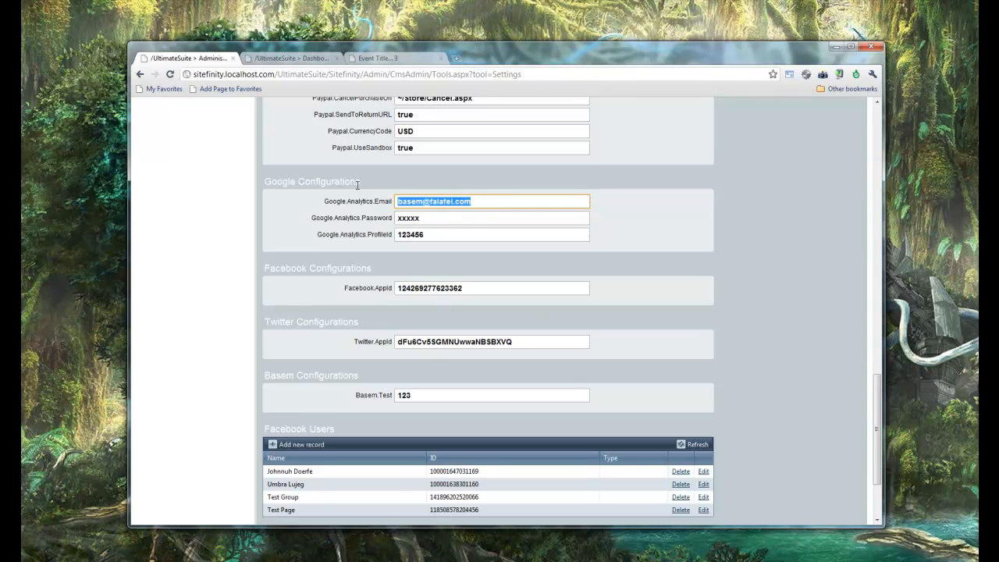
double_click(398, 218)
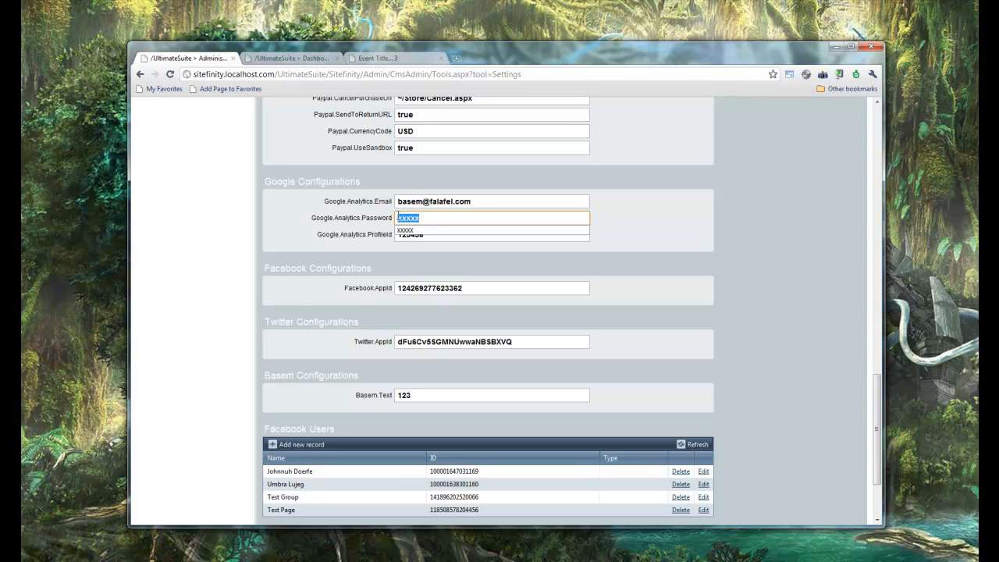
left_click(642, 227)
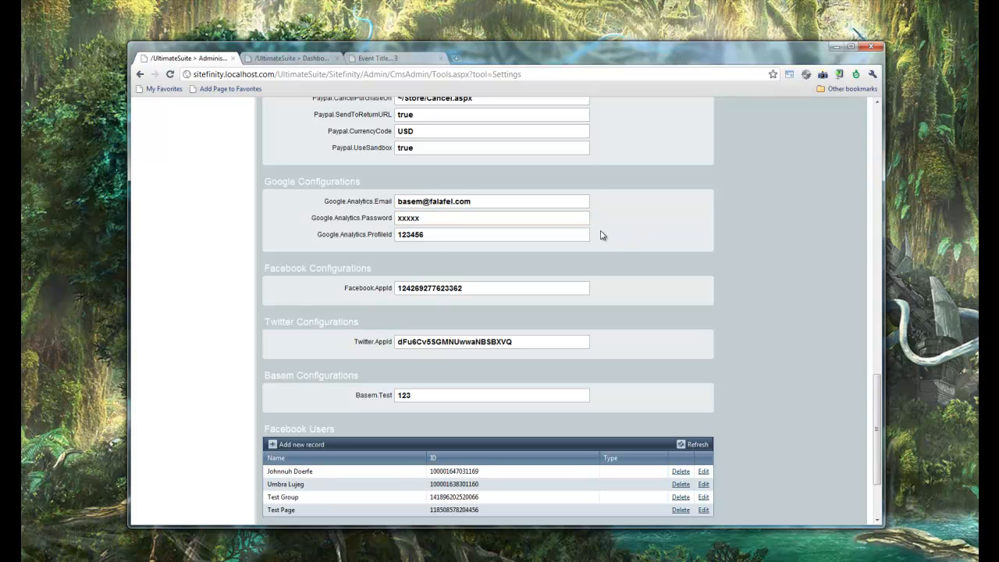
left_click(457, 218)
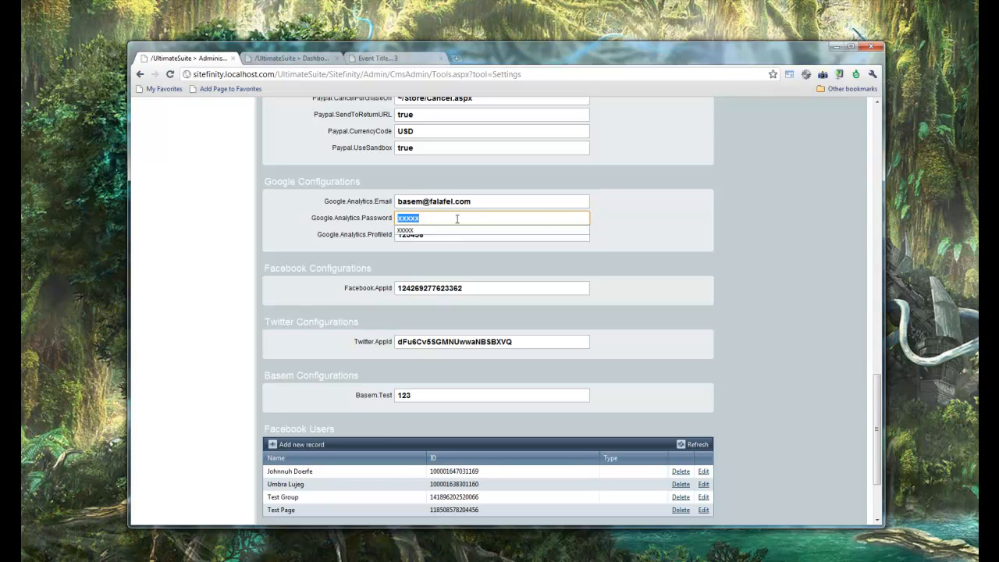
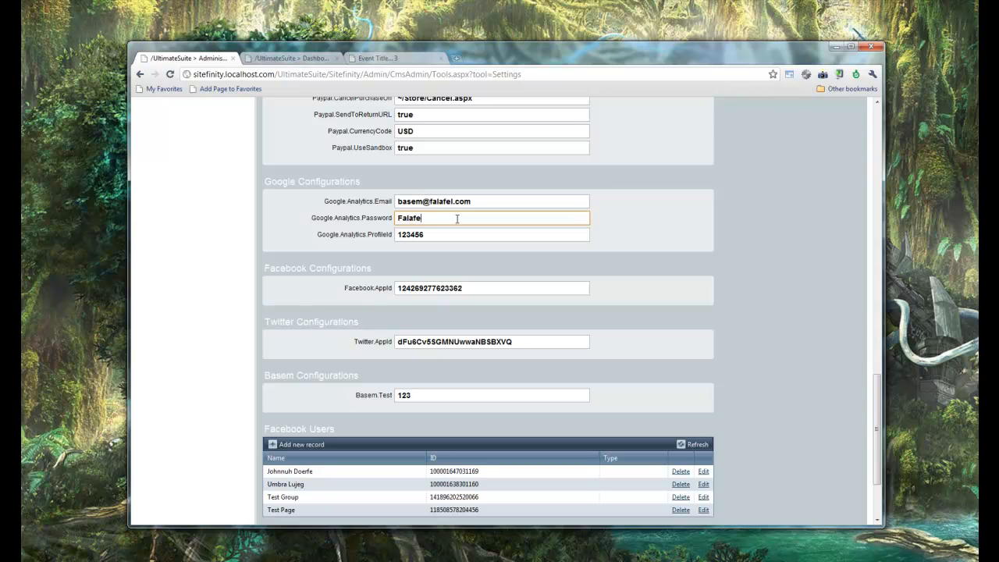
- Set Google.Analytics.ProfileId to 987654 and save the settings with Update
left_click(445, 235)
type("987654")
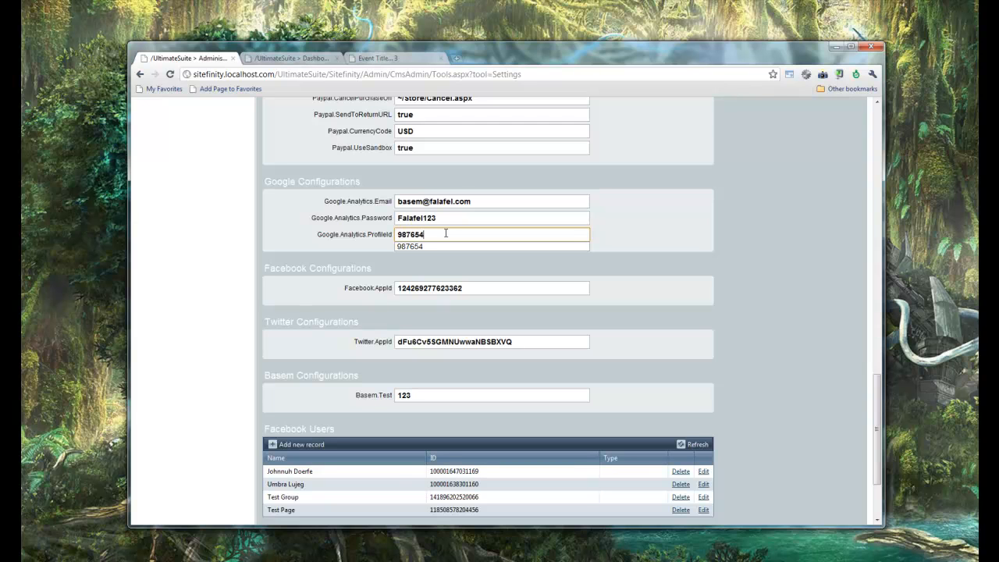
left_click(666, 253)
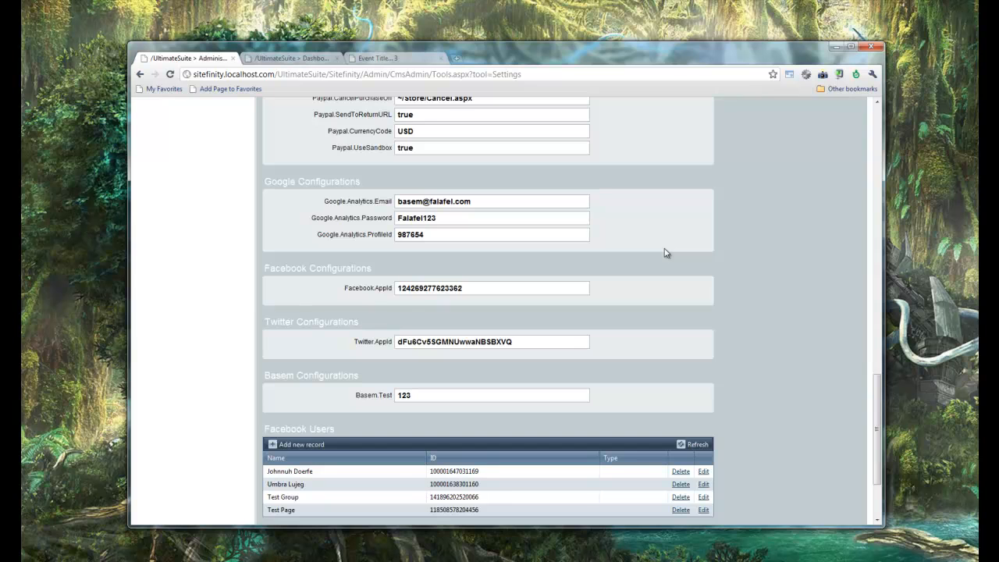
scroll(666, 253, "up", 15)
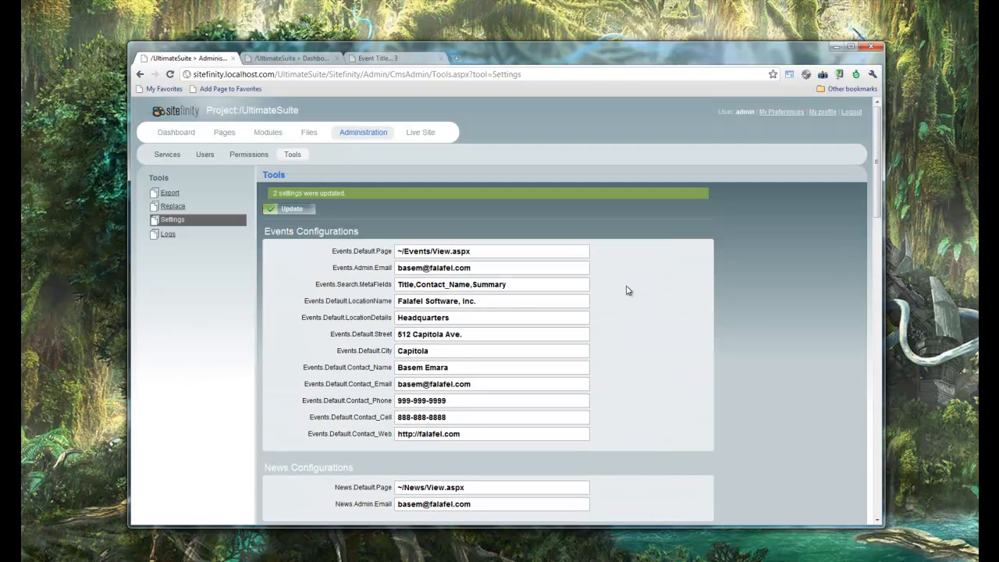
scroll(628, 290, "down", 12)
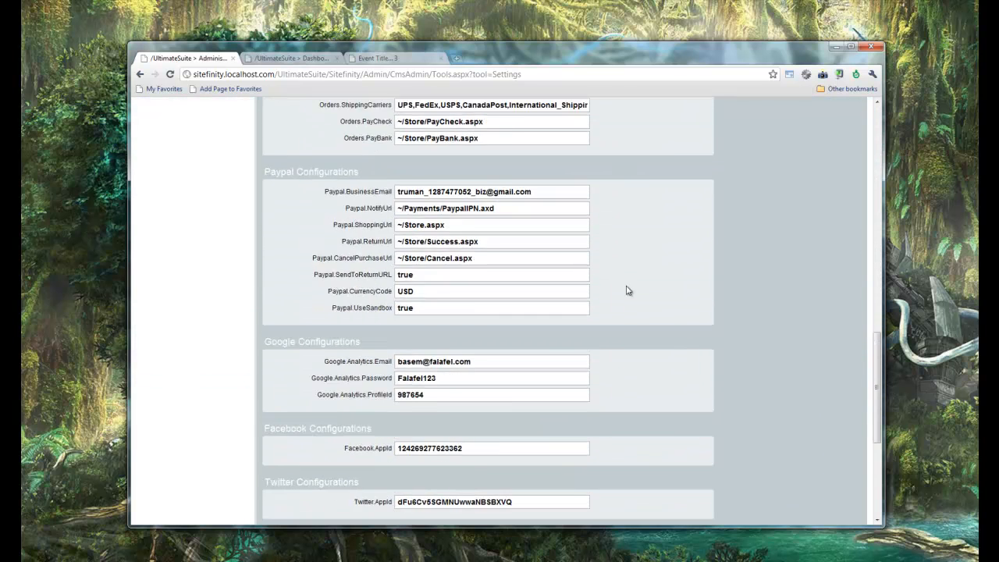
scroll(628, 290, "down", 3)
double_click(491, 290)
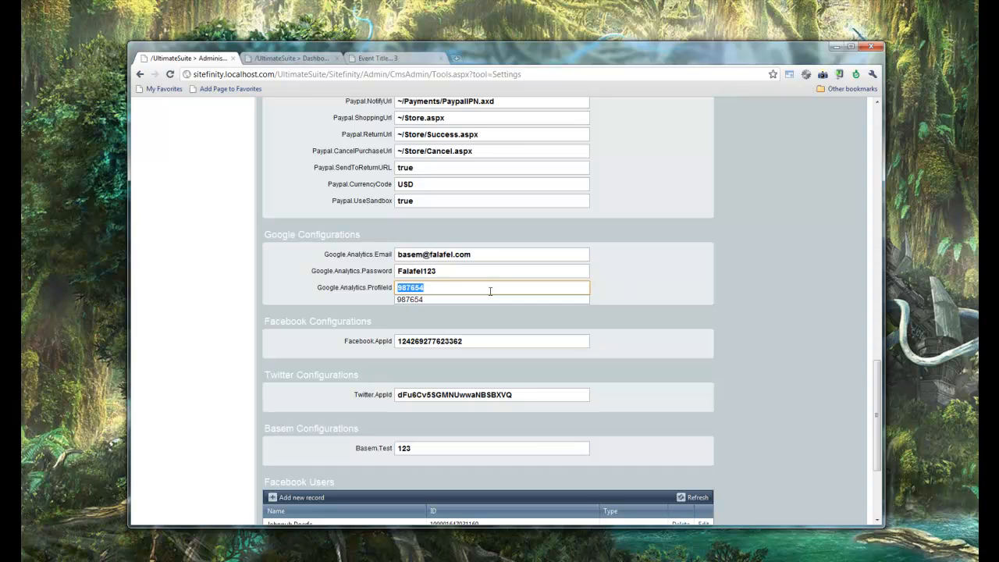
left_click(610, 303)
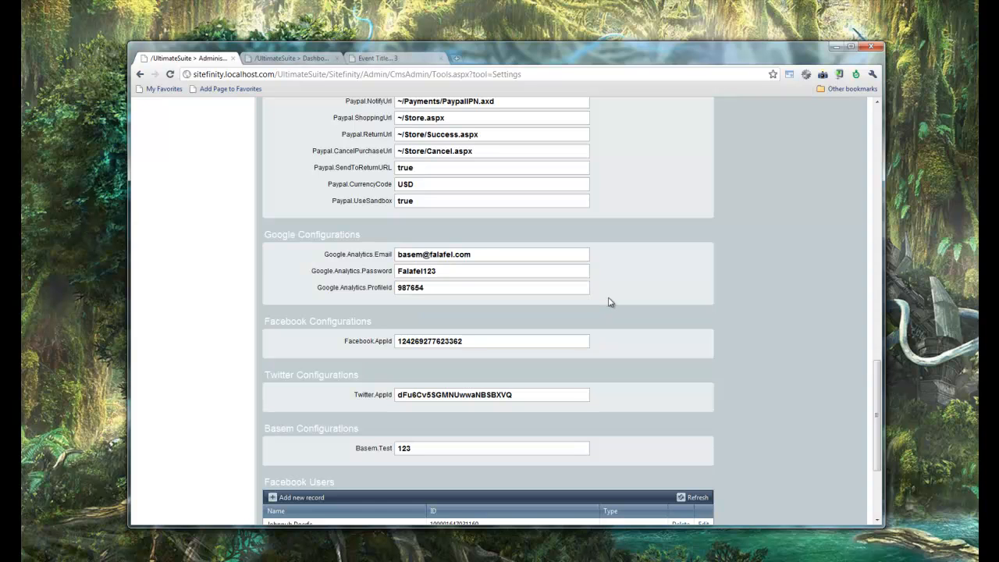
scroll(611, 302, "up", 15)
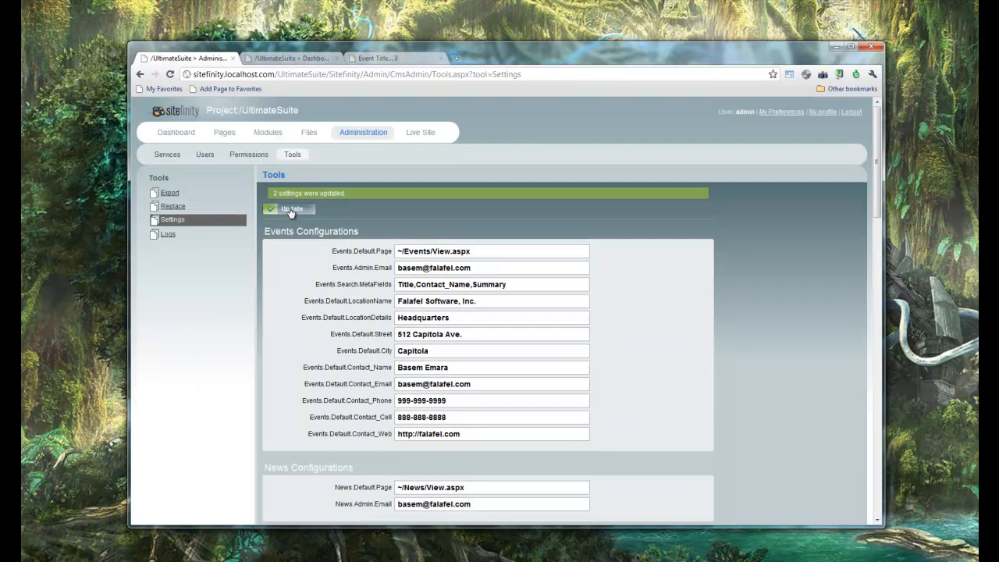
left_click(290, 211)
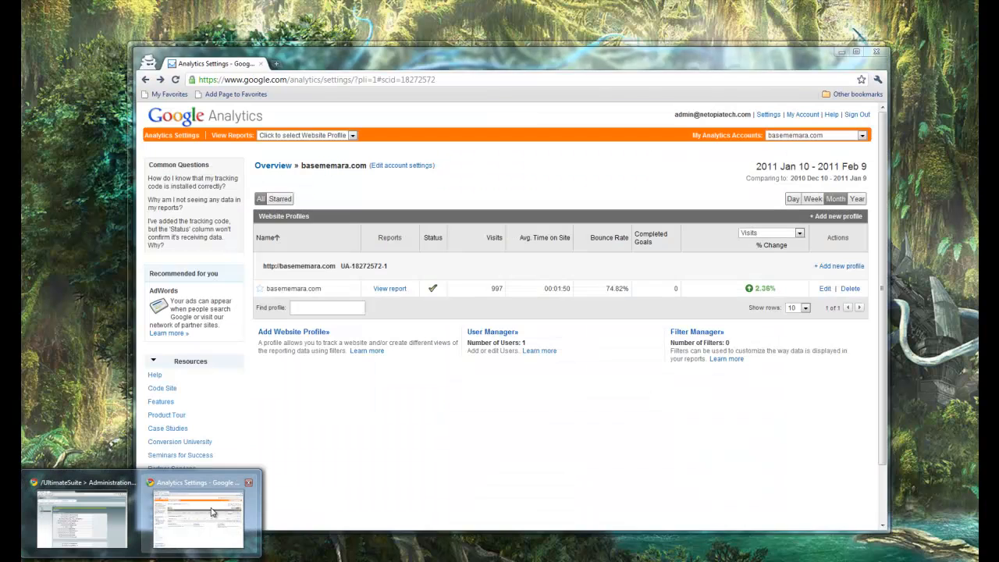
- Open the basememara.com profile settings in Google Analytics, select its Profile ID, then close the window
left_click(205, 509)
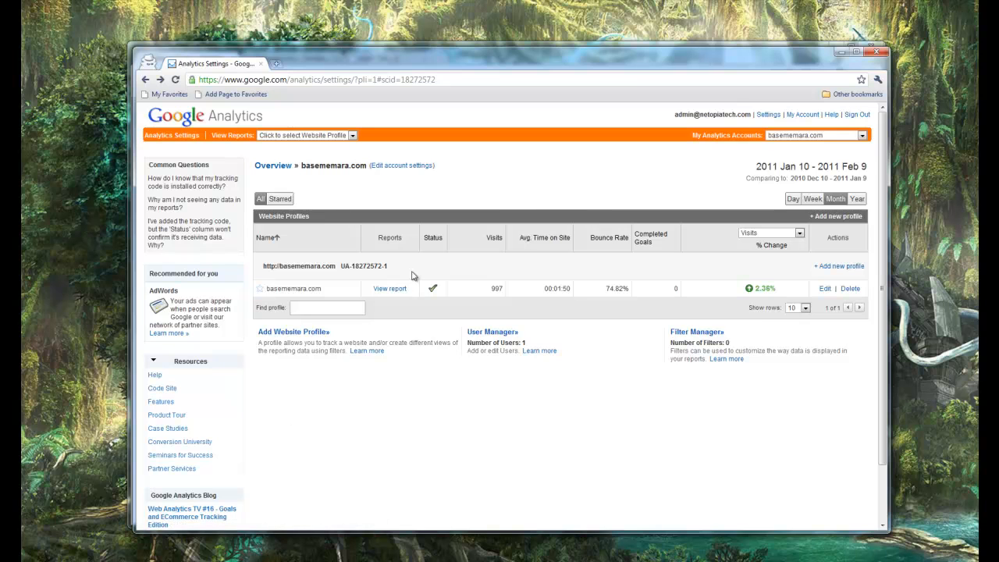
left_click(825, 290)
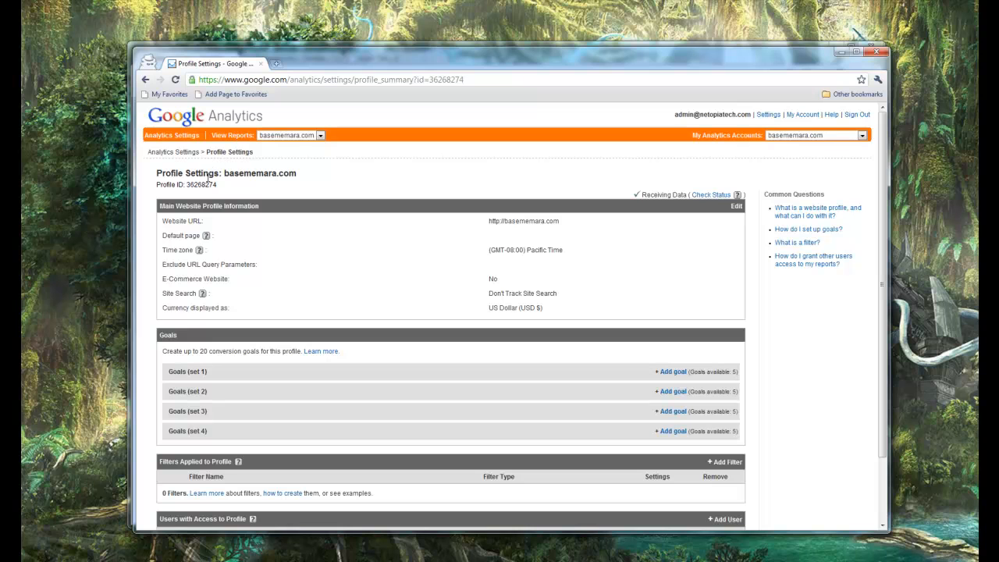
double_click(202, 185)
left_click(877, 51)
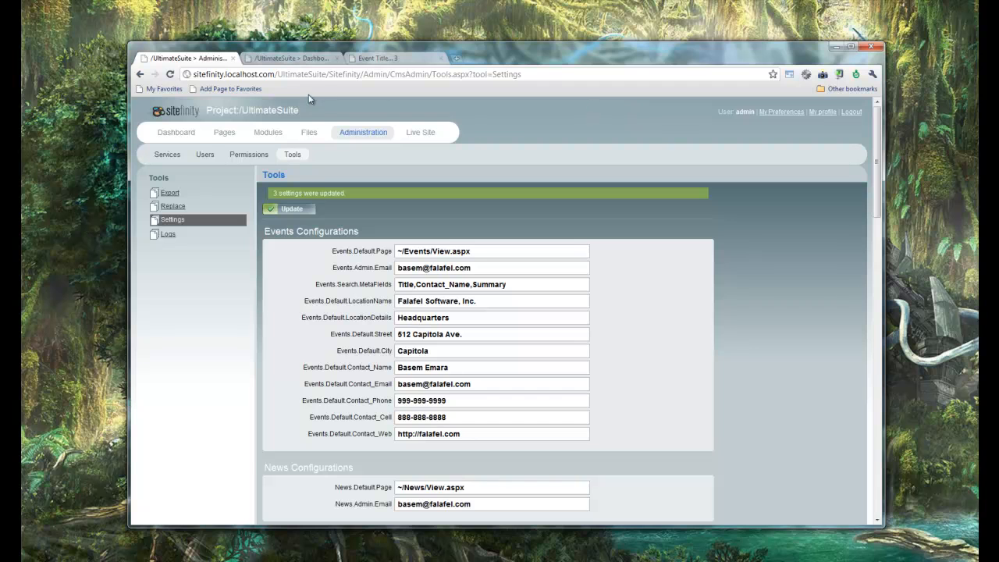
- Reload the Sitefinity Dashboard page so the web traffic chart loads
left_click(283, 58)
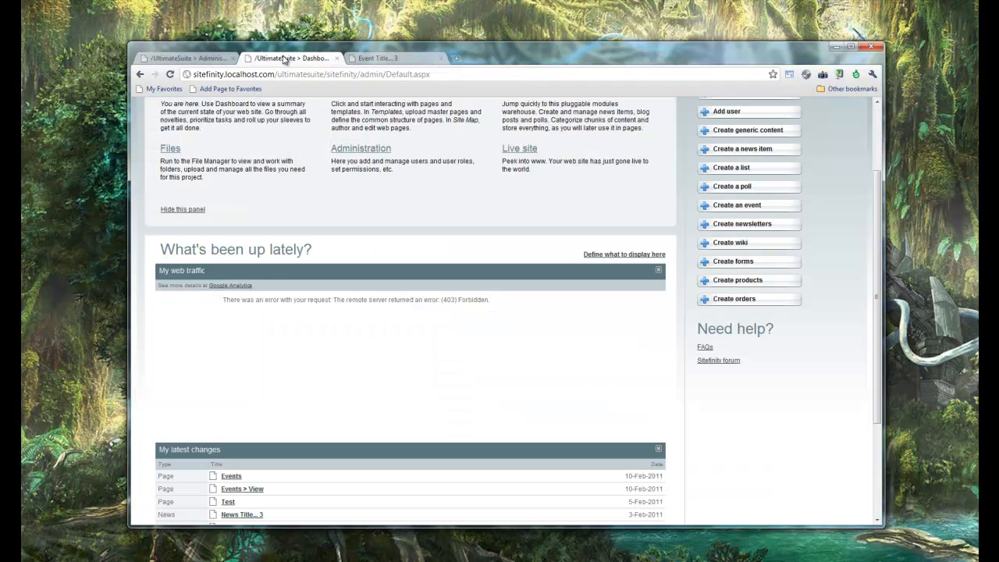
left_click(288, 75)
key("Return")
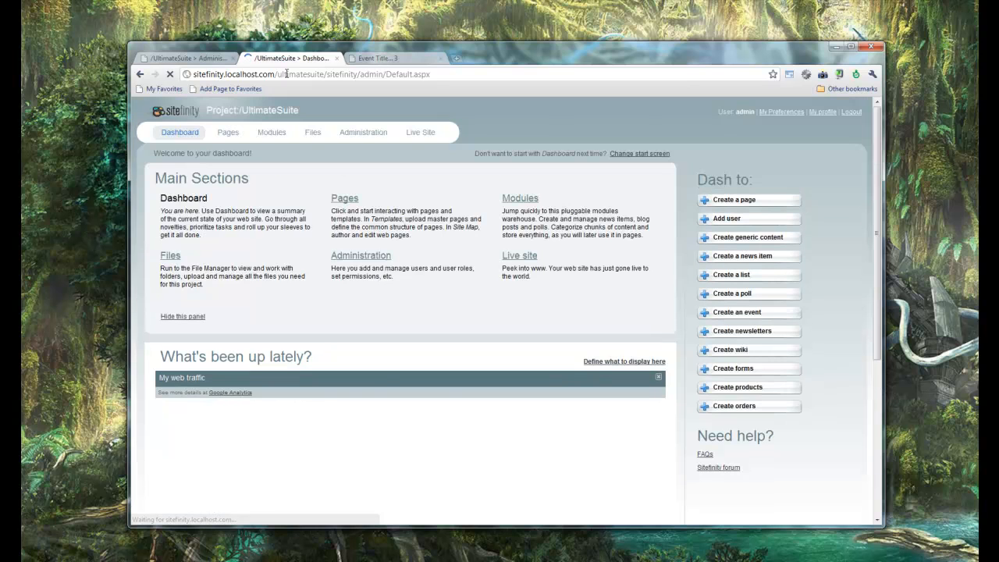
scroll(581, 313, "down", 1)
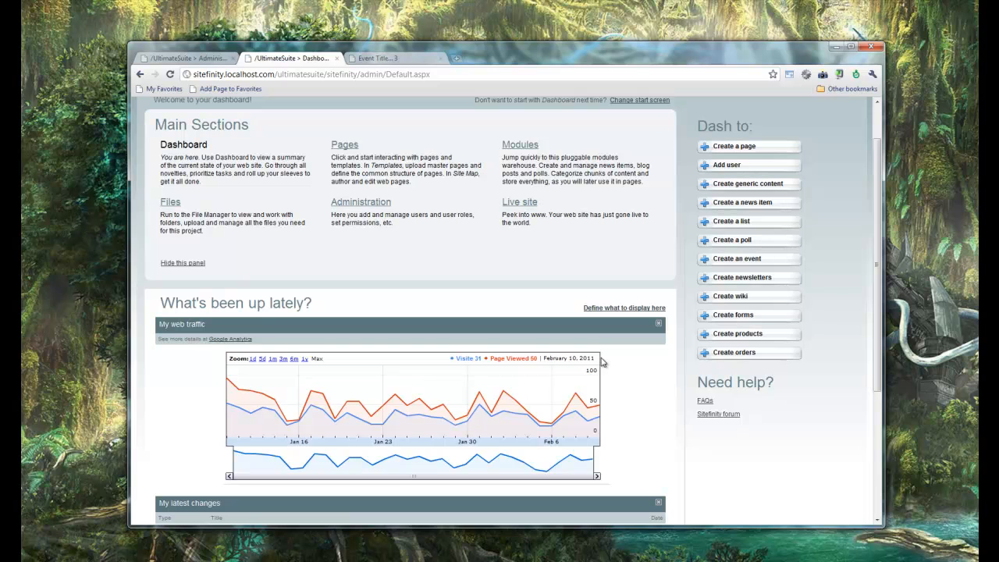
- Hide the Main Sections panel and go back to the Settings page
left_click(193, 265)
scroll(644, 334, "up", 2)
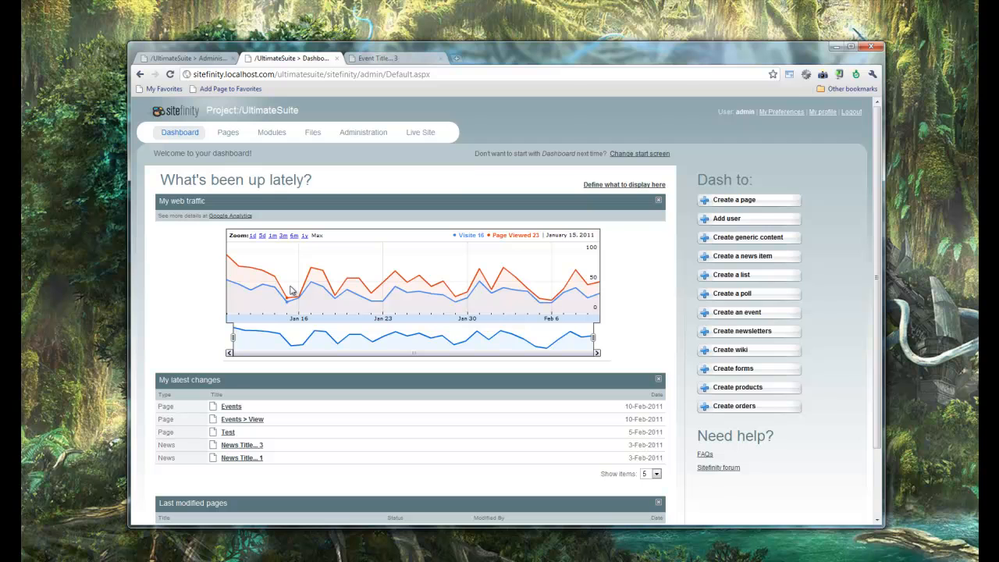
left_click(197, 60)
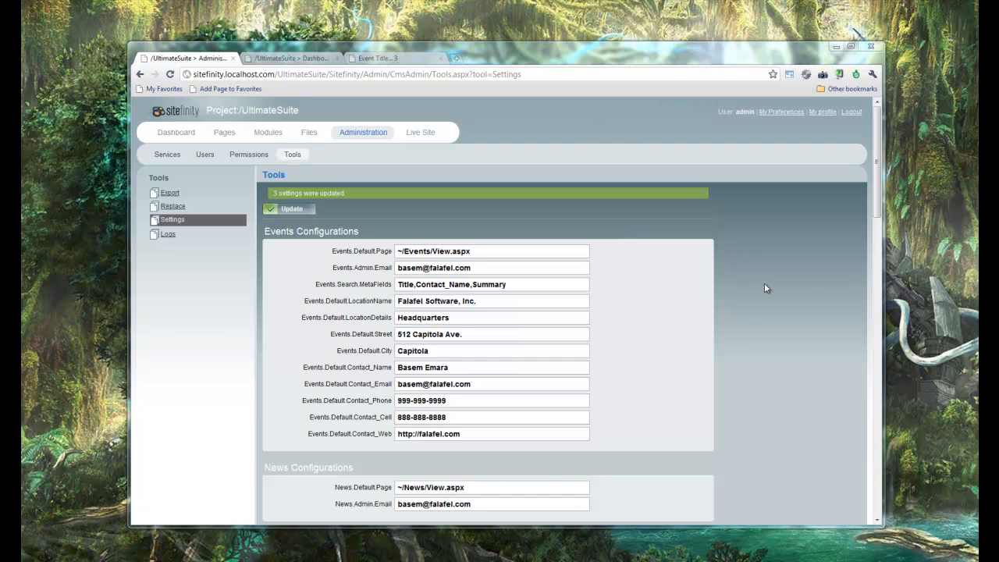
scroll(765, 288, "down", 20)
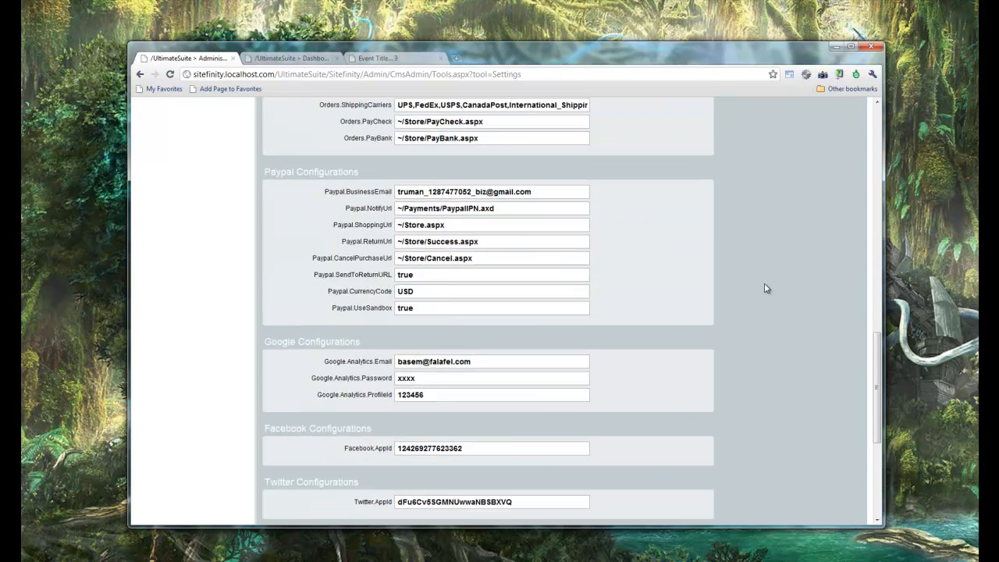
scroll(765, 288, "down", 1)
scroll(765, 288, "down", 2)
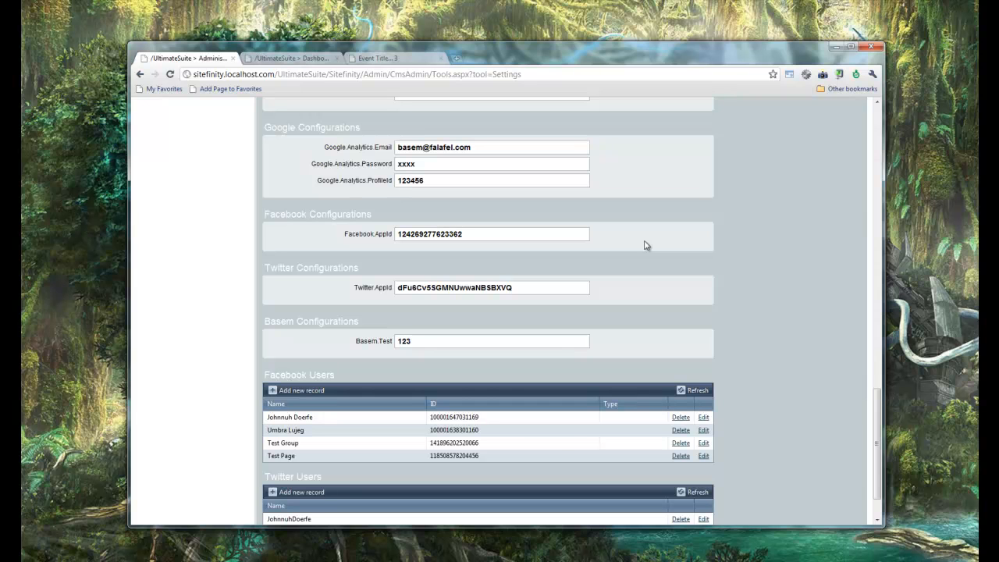
double_click(470, 234)
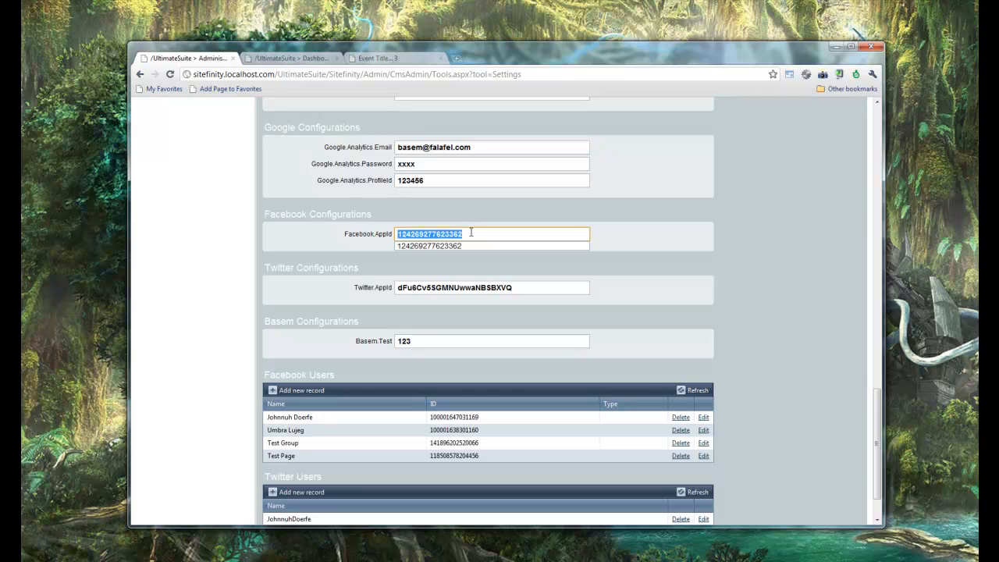
left_click(645, 236)
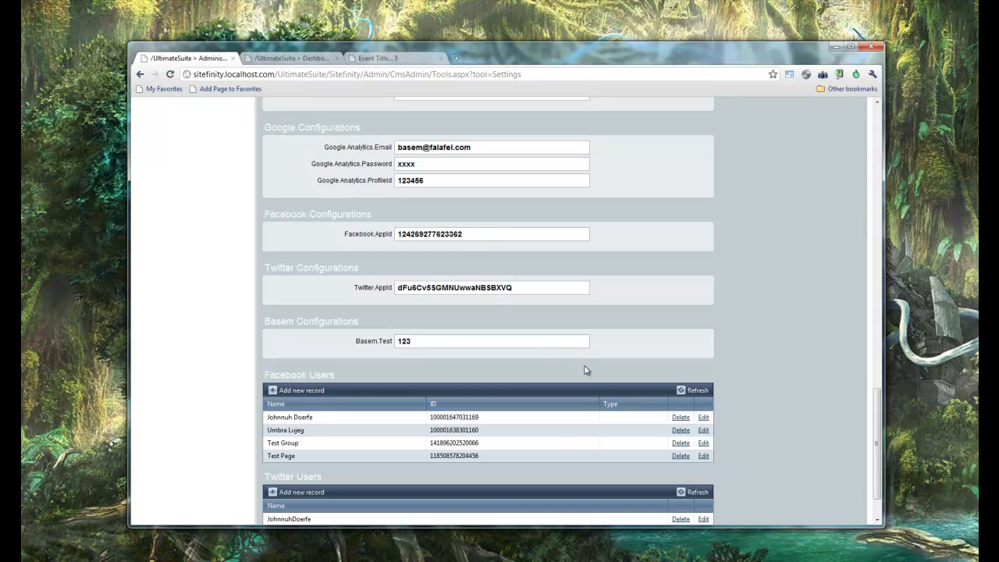
scroll(669, 363, "down", 1)
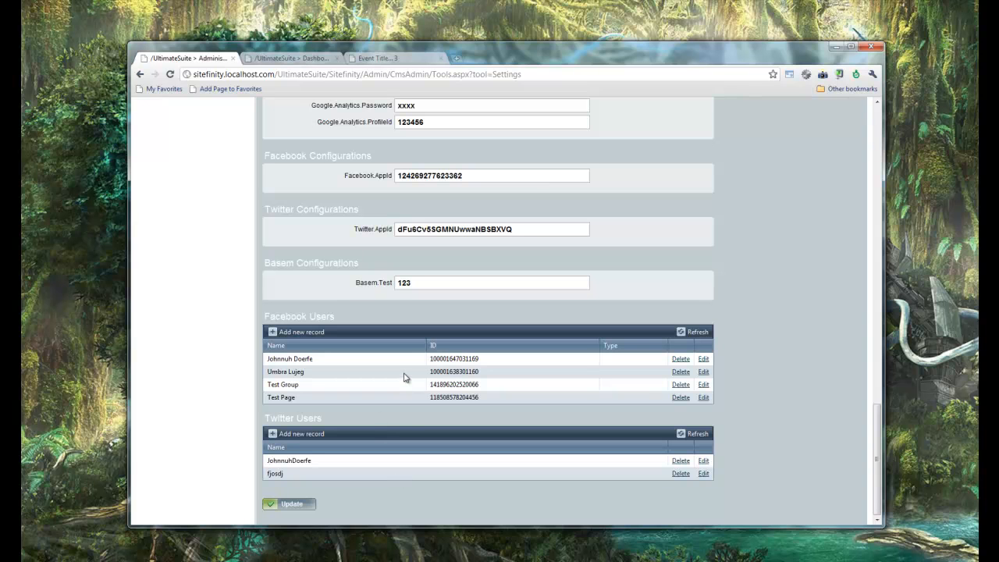
- Start a new Facebook Users record, leaving its Type set to user
left_click(303, 332)
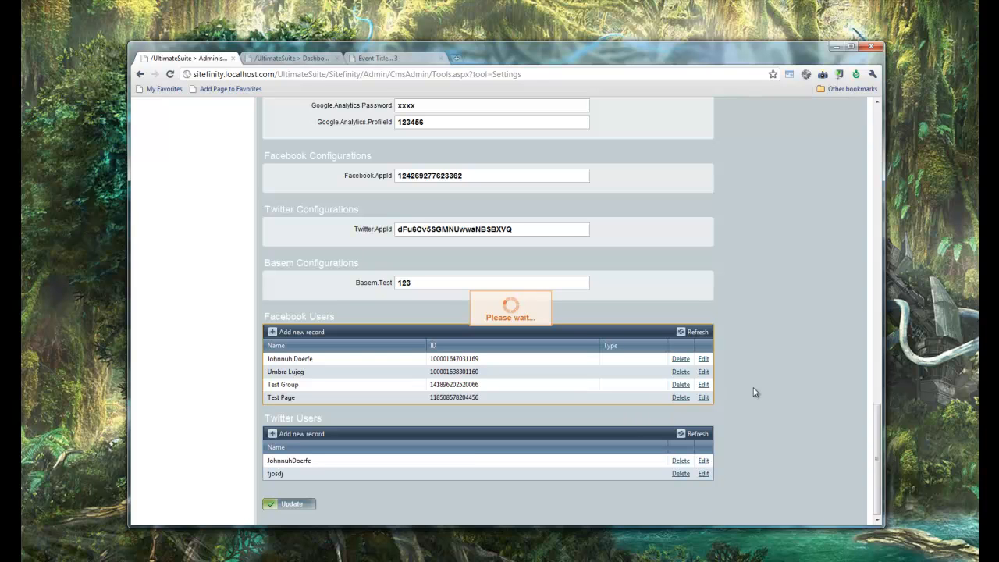
left_click(488, 380)
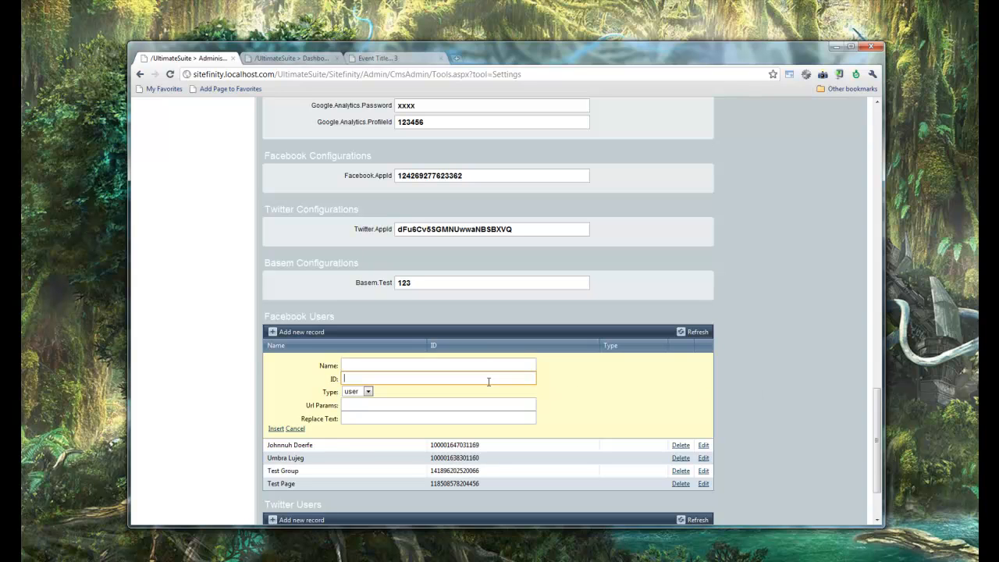
left_click(366, 393)
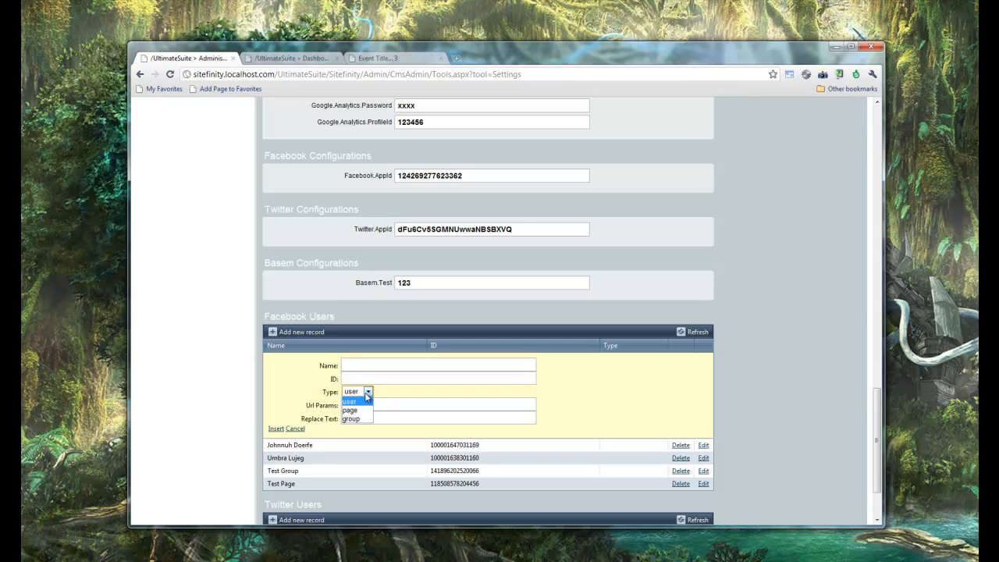
left_click(740, 389)
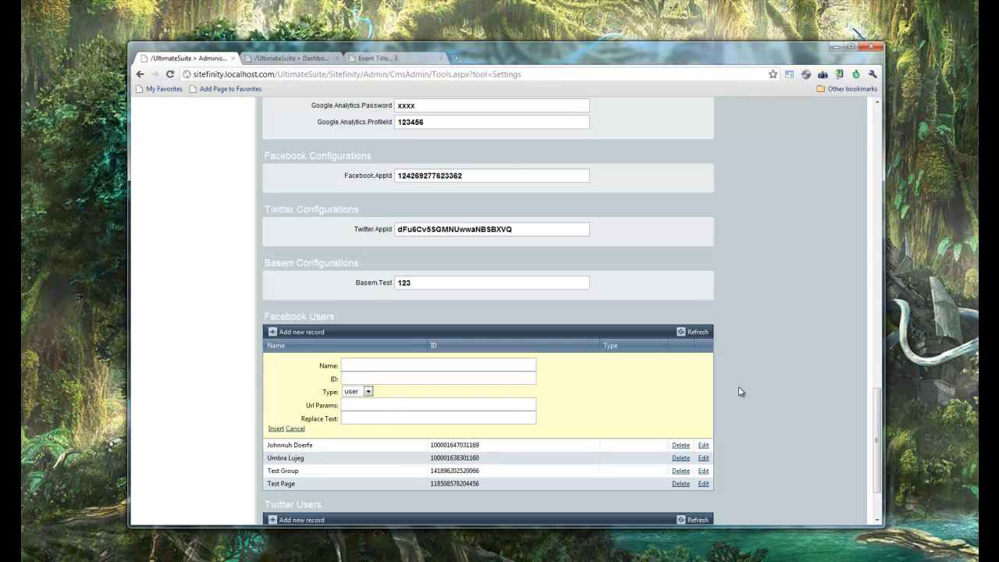
- Start a new Twitter Users record and place the cursor in its Name field
scroll(739, 387, "down", 1)
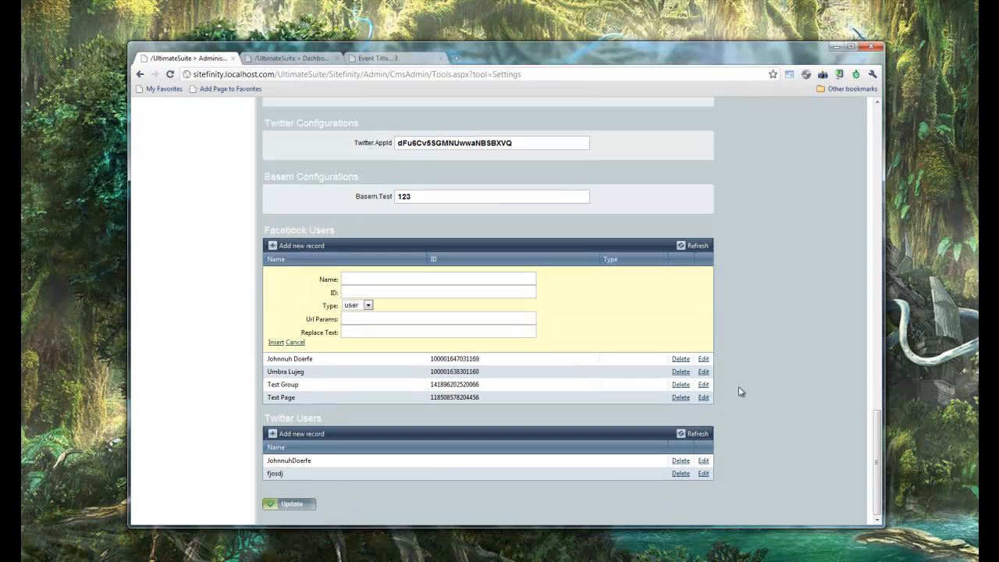
left_click(284, 434)
scroll(569, 468, "down", 1)
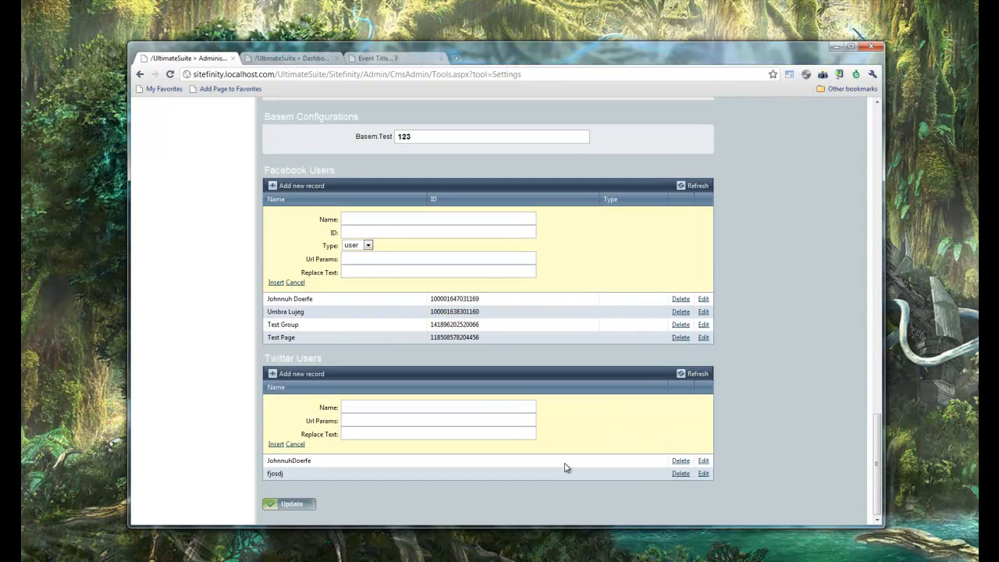
left_click(464, 407)
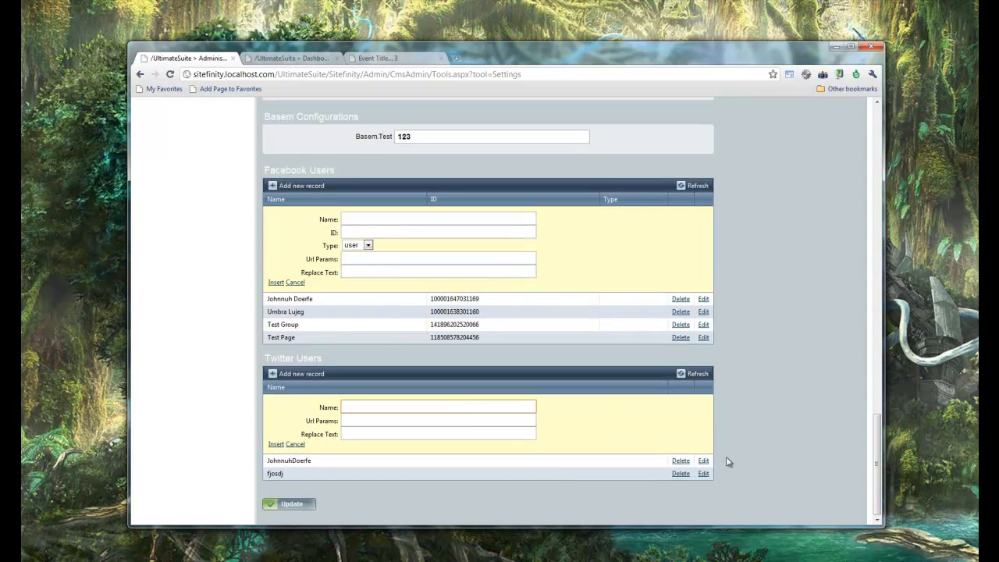